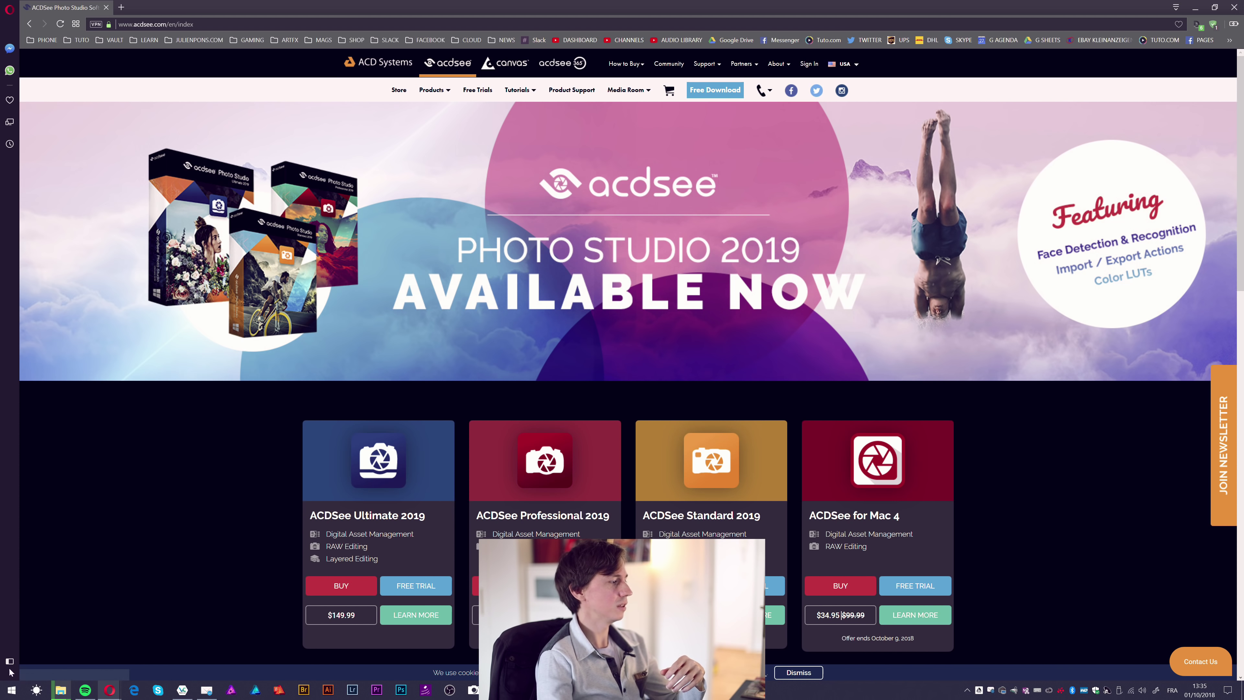
pyautogui.scroll(-5, 711, 497)
pyautogui.scroll(-3, 732, 519)
pyautogui.scroll(-5, 832, 500)
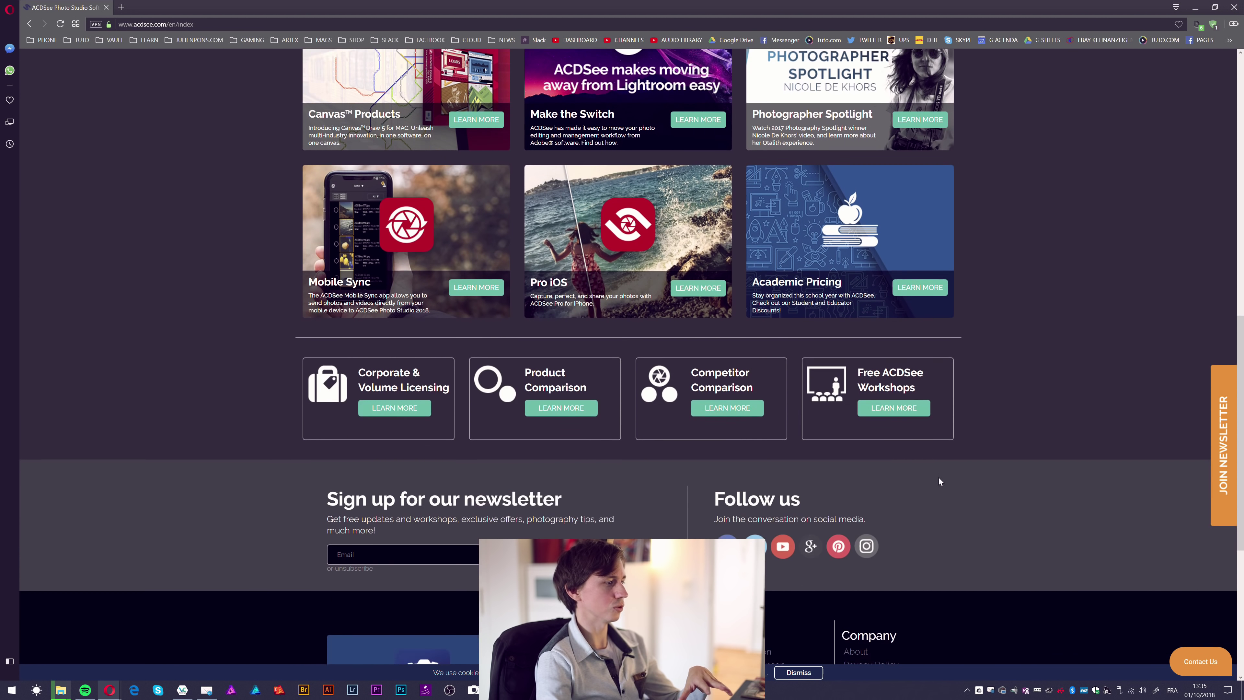
pyautogui.scroll(-4, 940, 500)
pyautogui.scroll(-2, 943, 526)
pyautogui.scroll(7, 943, 539)
pyautogui.scroll(4, 954, 490)
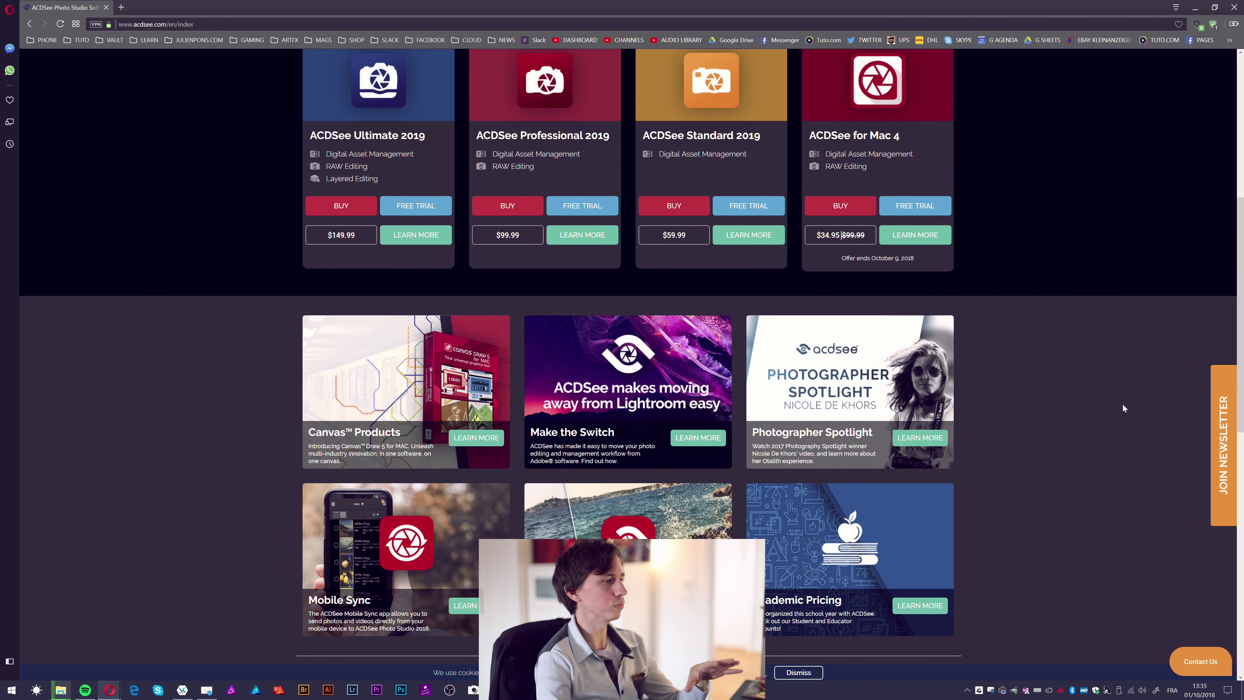
pyautogui.scroll(6, 967, 406)
pyautogui.scroll(1, 989, 485)
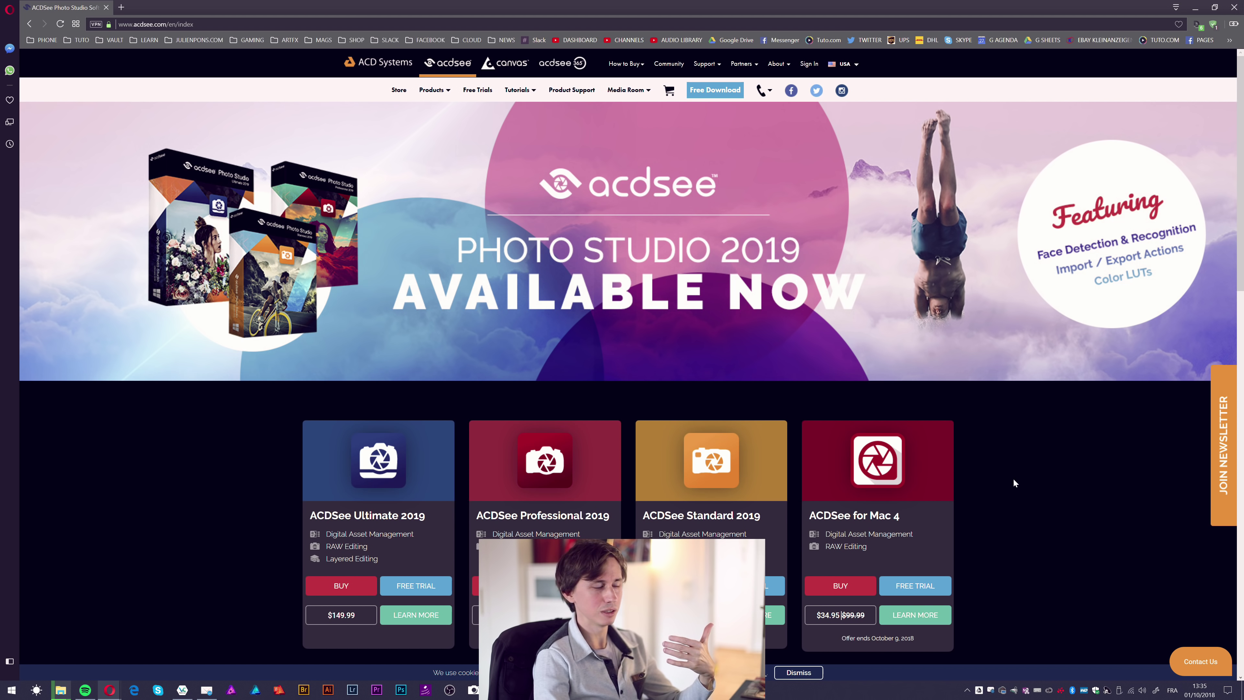
pyautogui.scroll(-3, 1009, 479)
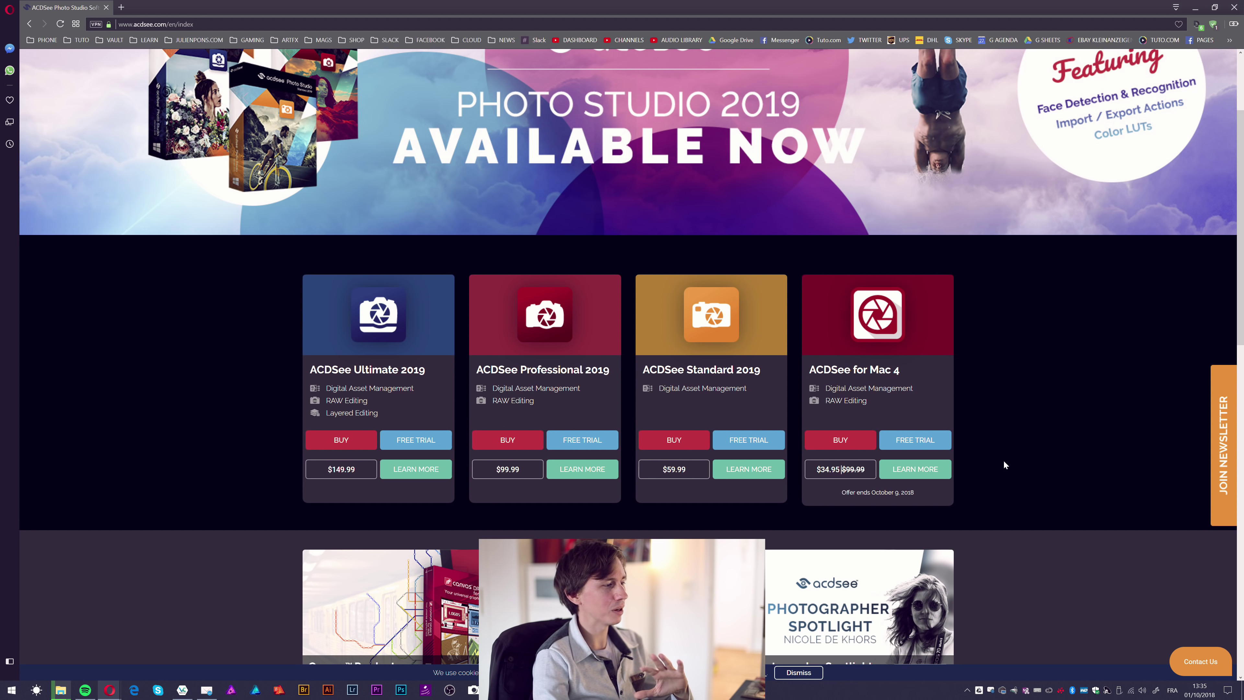
pyautogui.scroll(2, 1003, 454)
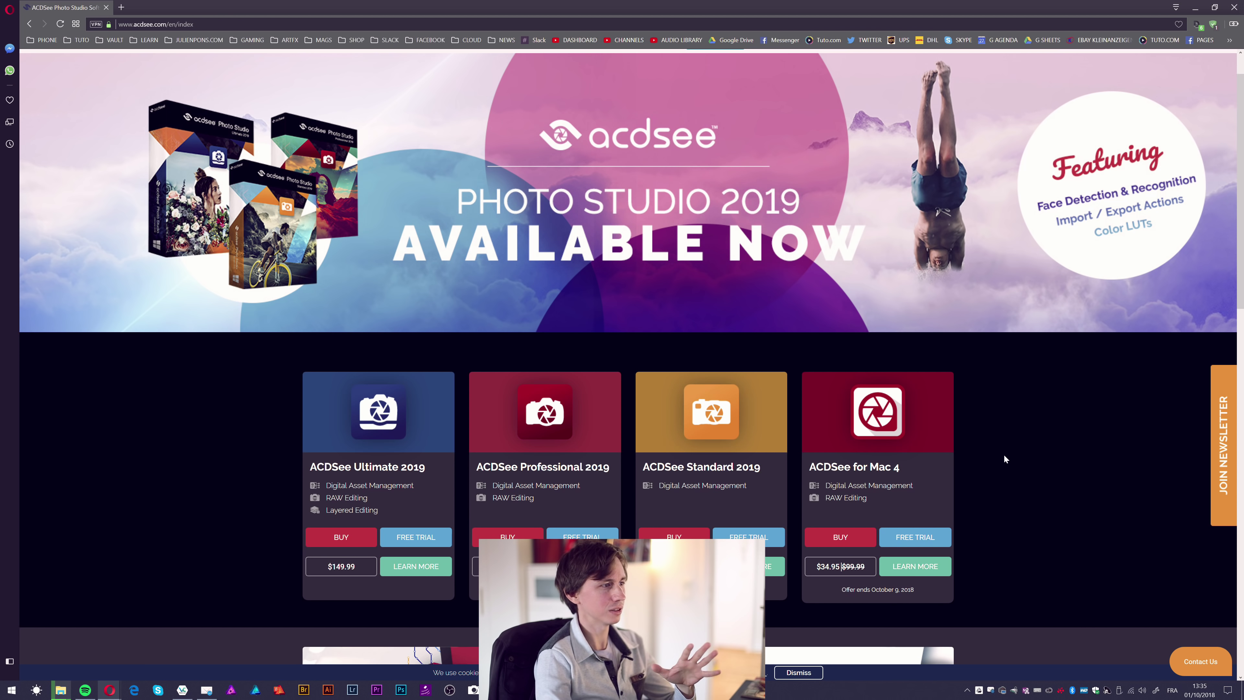
pyautogui.scroll(1, 1010, 454)
pyautogui.scroll(-3, 1013, 457)
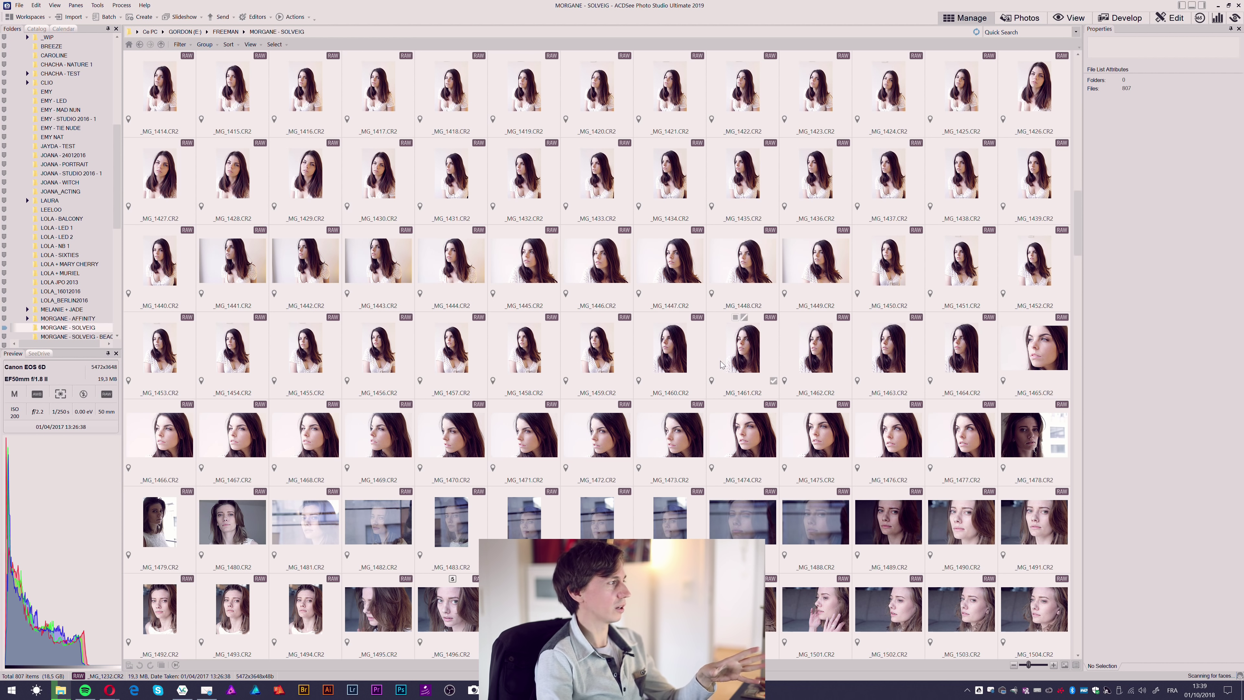
# Browse down and back up the thumbnail grid, then open the Tools > Database commands
pyautogui.scroll(-3, 720, 364)
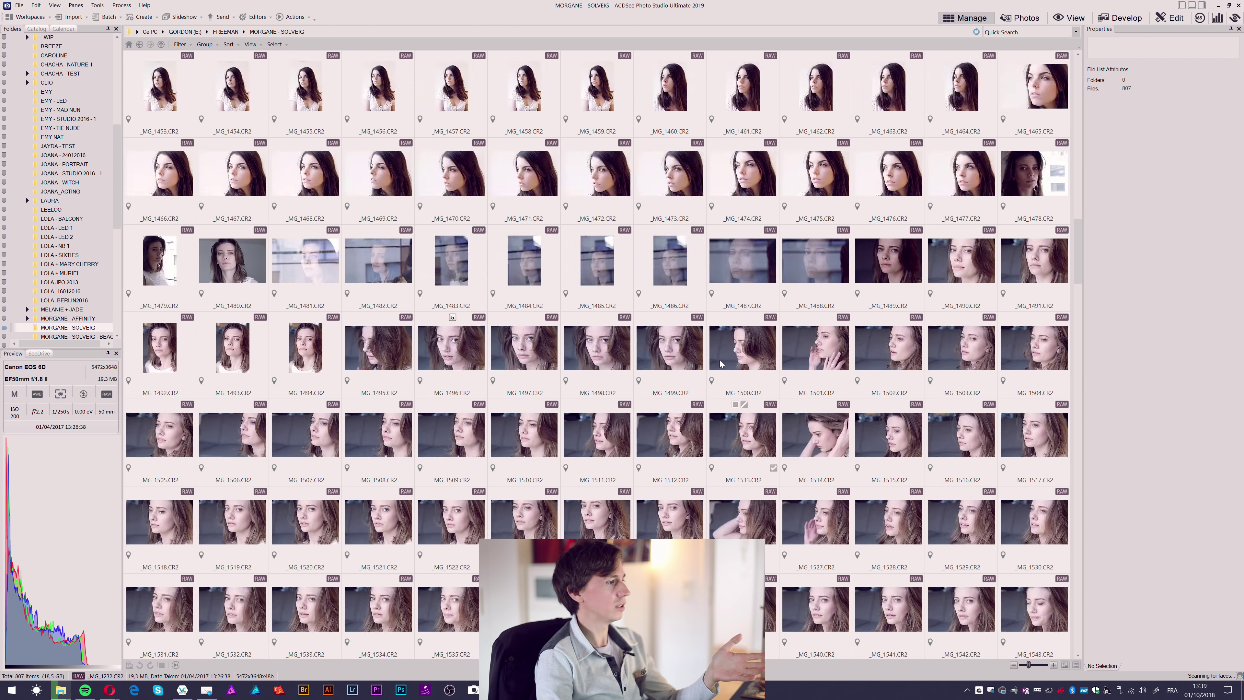
pyautogui.scroll(-5, 719, 364)
pyautogui.scroll(-5, 720, 364)
pyautogui.scroll(-3, 720, 364)
pyautogui.scroll(-4, 720, 364)
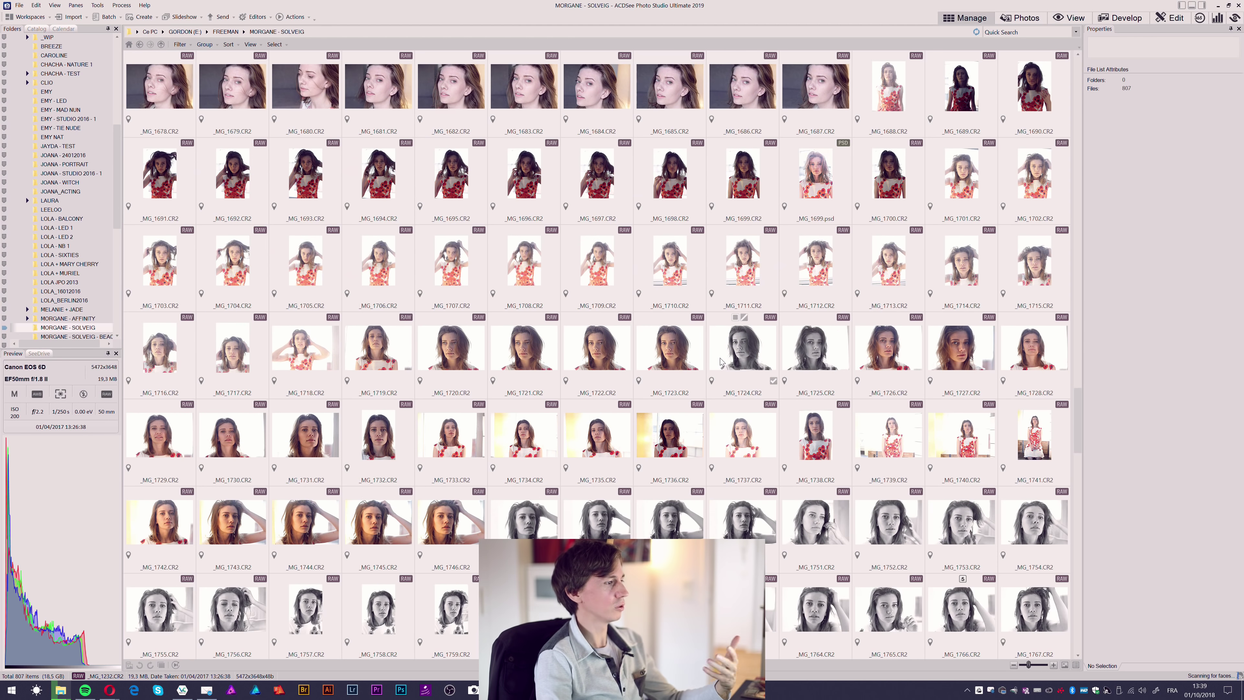
pyautogui.scroll(-10, 719, 363)
pyautogui.scroll(-5, 720, 363)
pyautogui.scroll(10, 720, 362)
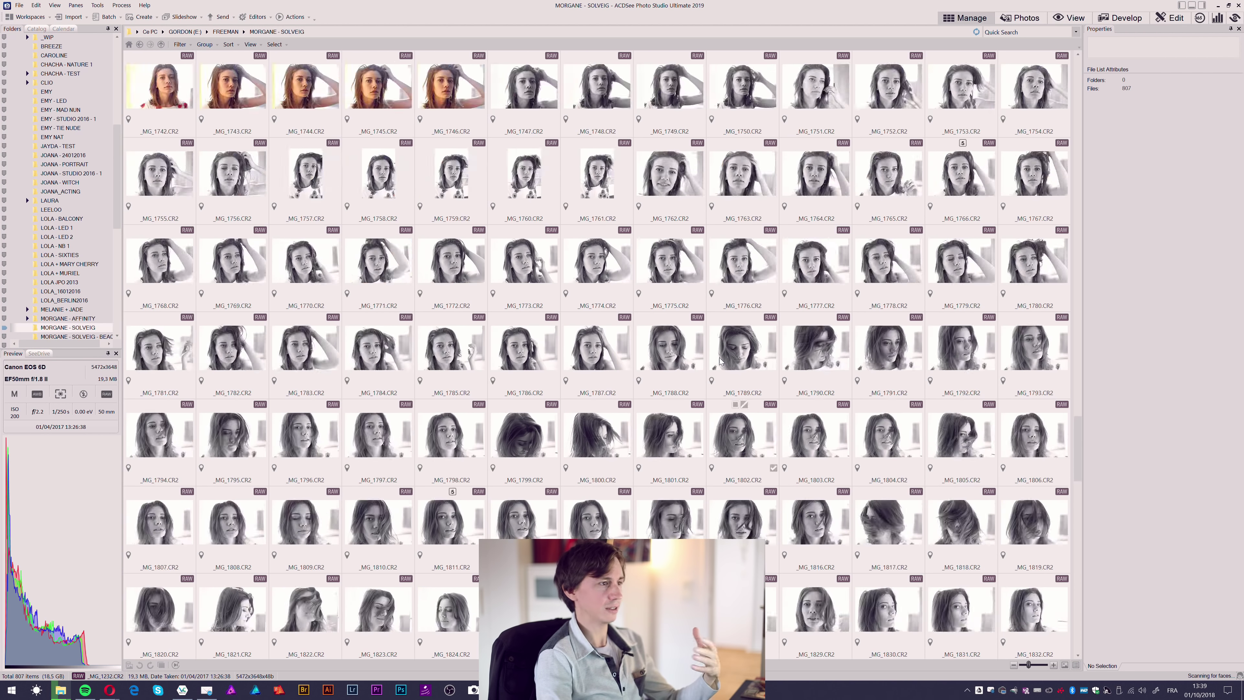
pyautogui.scroll(7, 720, 362)
pyautogui.scroll(6, 720, 361)
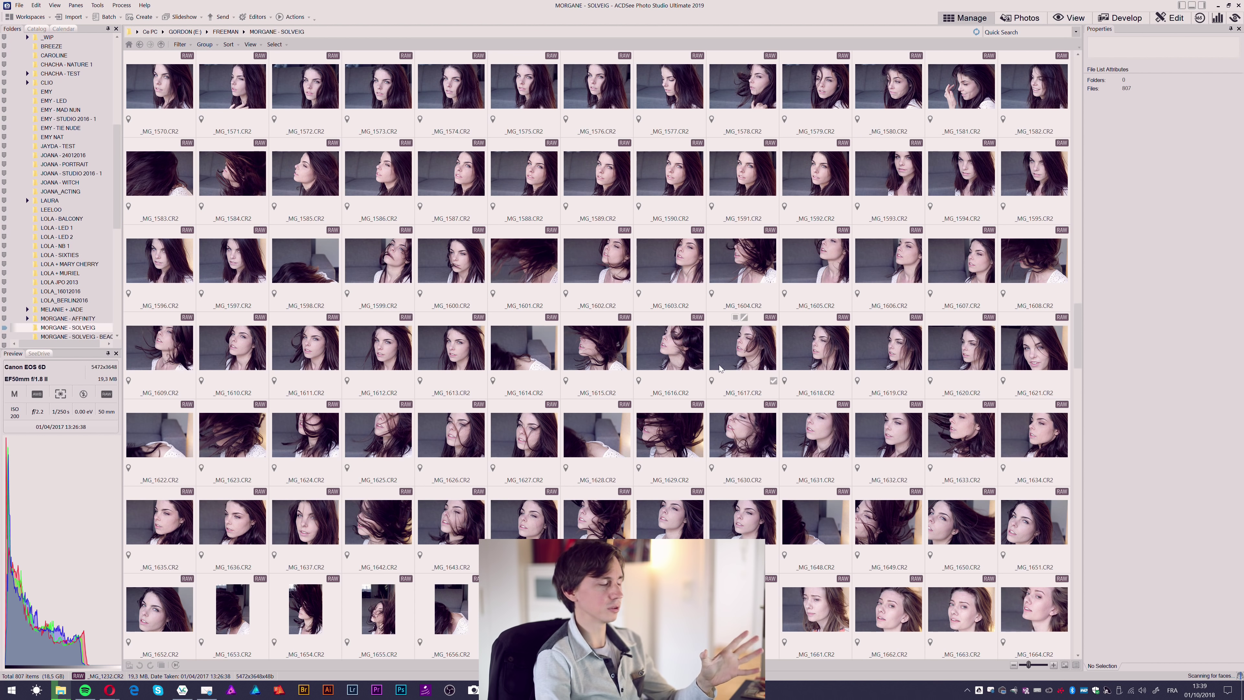
pyautogui.moveTo(669, 260)
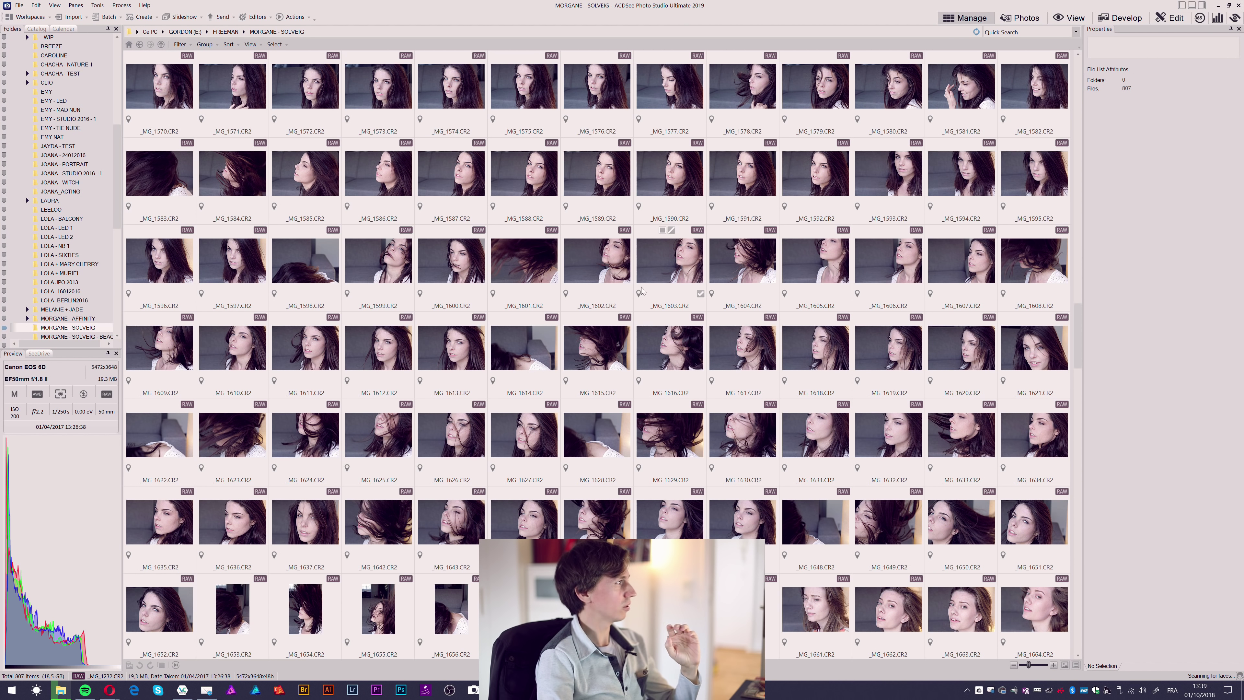
pyautogui.scroll(1, 641, 290)
pyautogui.click(97, 6)
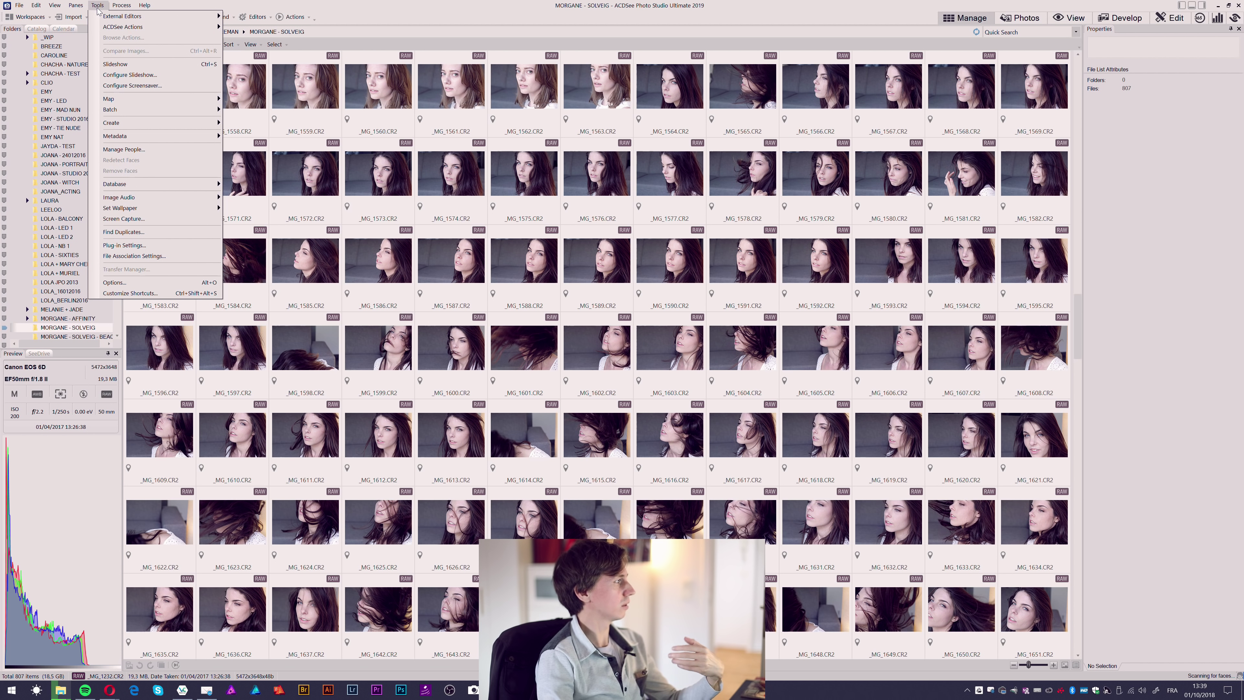
pyautogui.moveTo(114, 184)
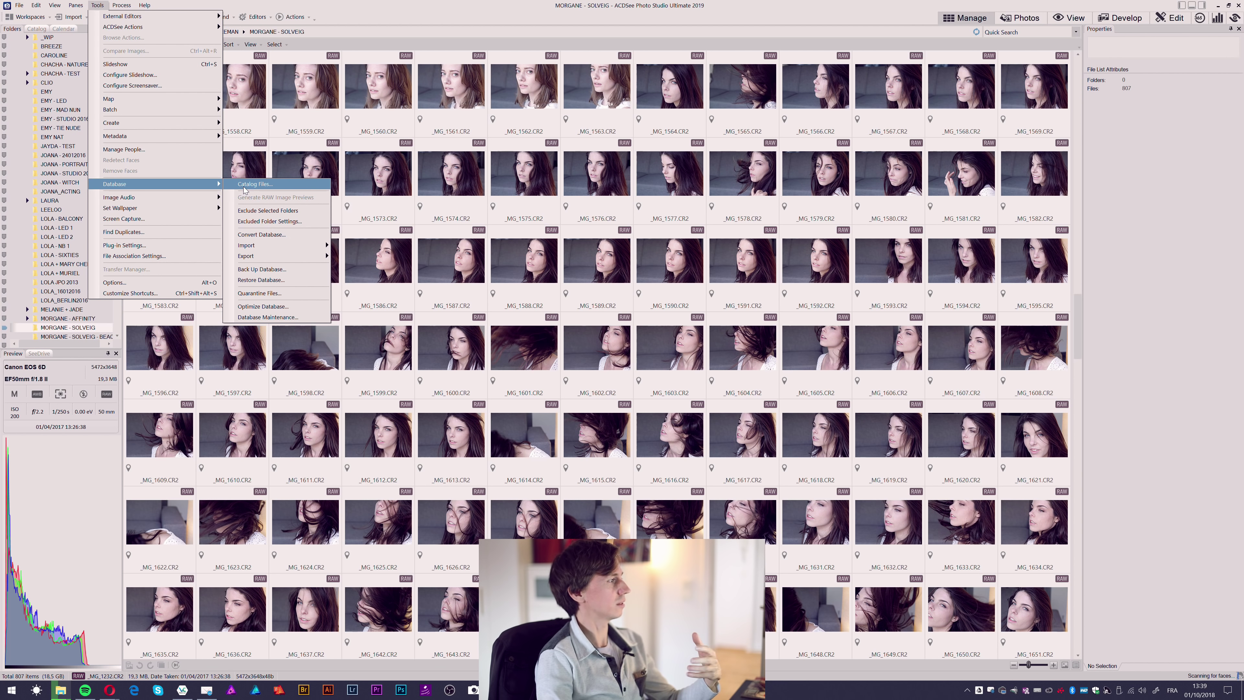
# Review the Catalog Files folder list and close the dialog without cataloguing
pyautogui.click(245, 185)
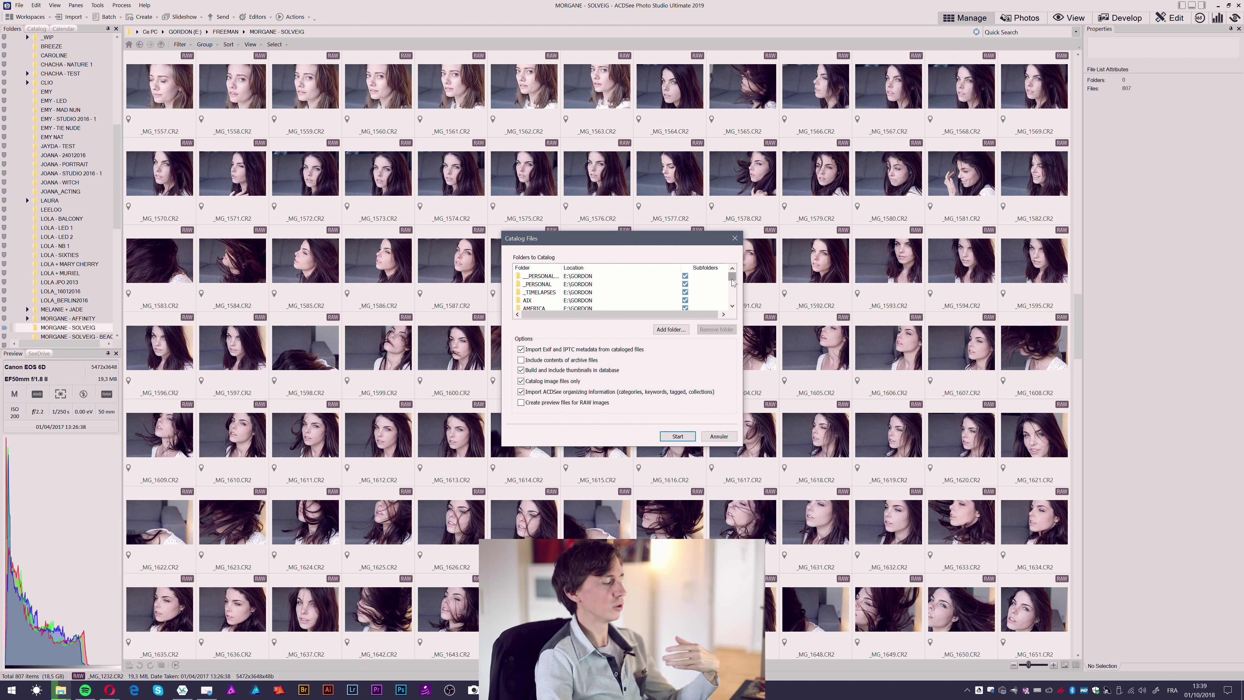
pyautogui.moveTo(732, 279); pyautogui.dragTo(733, 300)
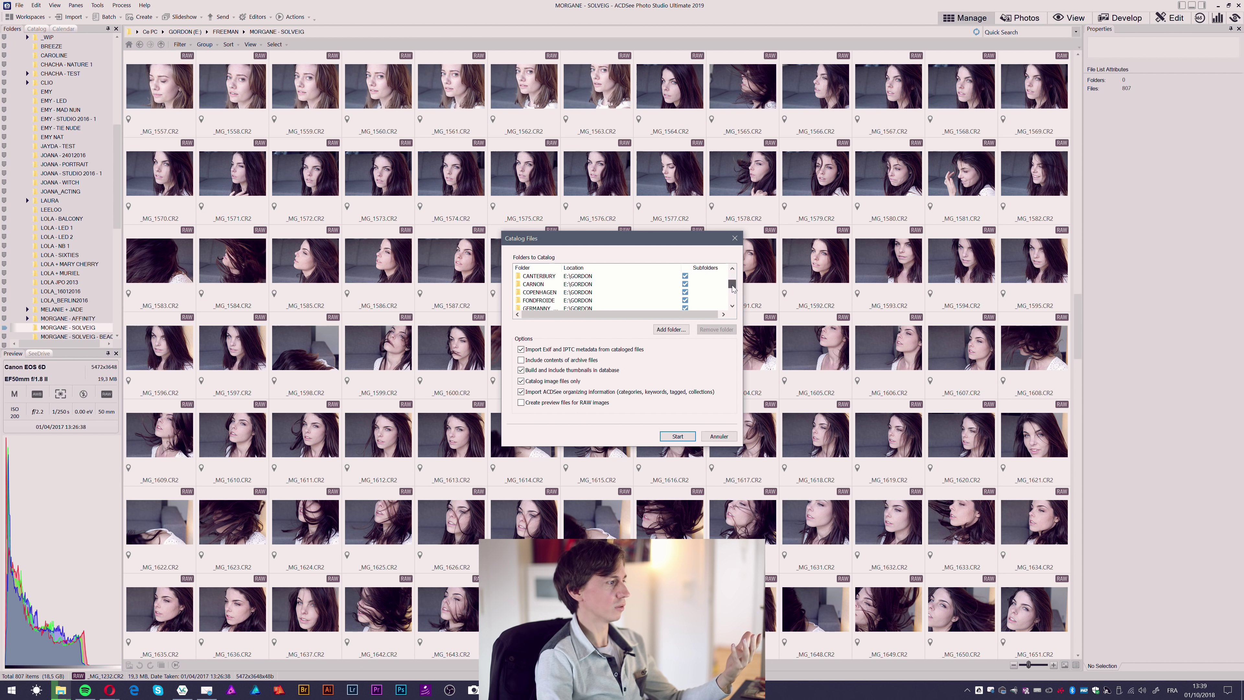
pyautogui.click(734, 238)
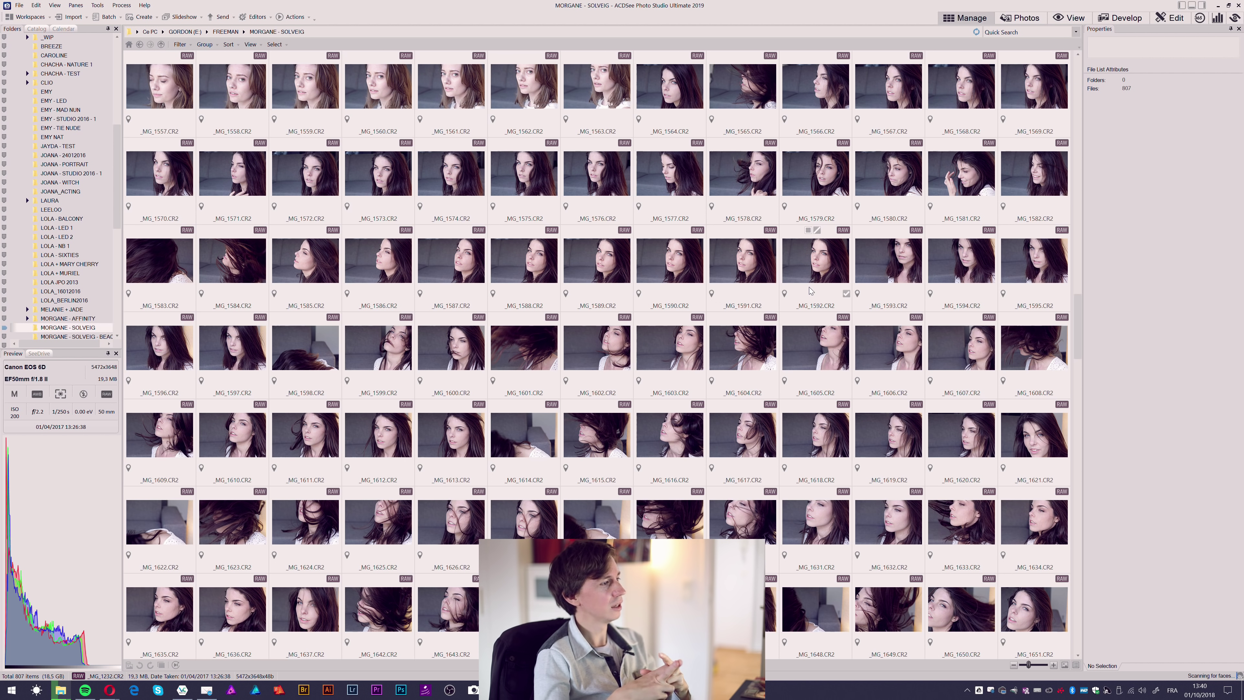
# Switch the left pane from the folder tree to the Catalog view of categories, ratings and labels
pyautogui.scroll(-4, 810, 291)
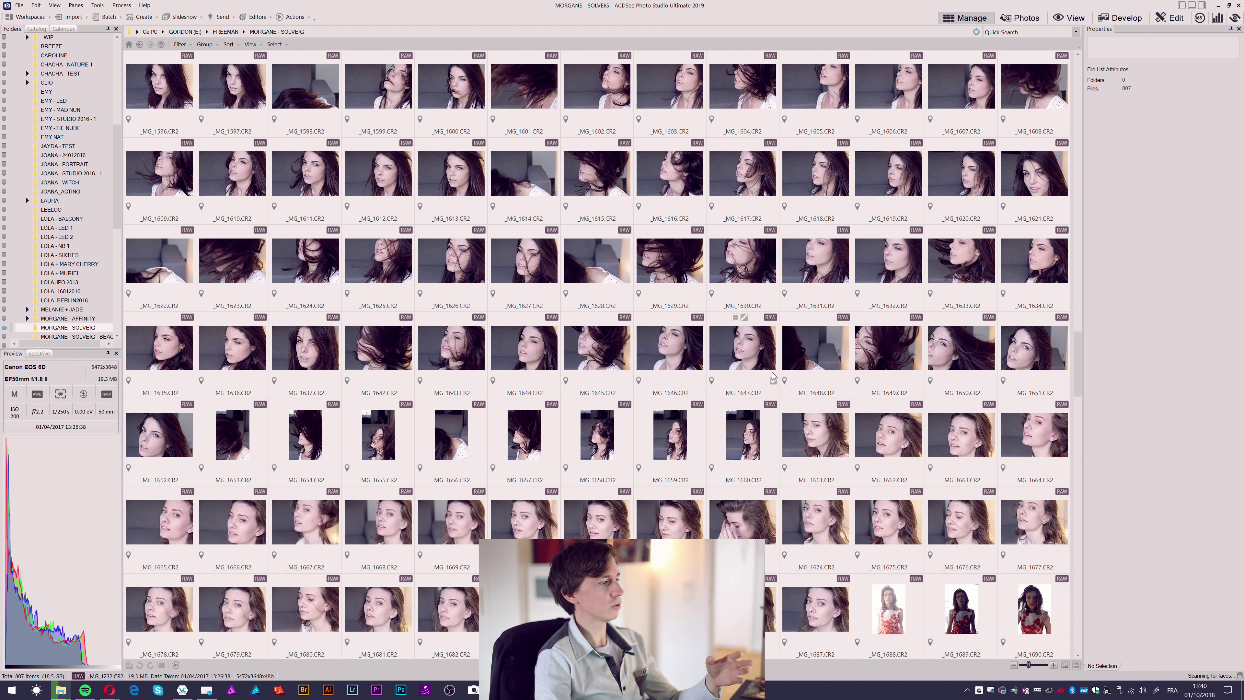
pyautogui.scroll(-2, 783, 287)
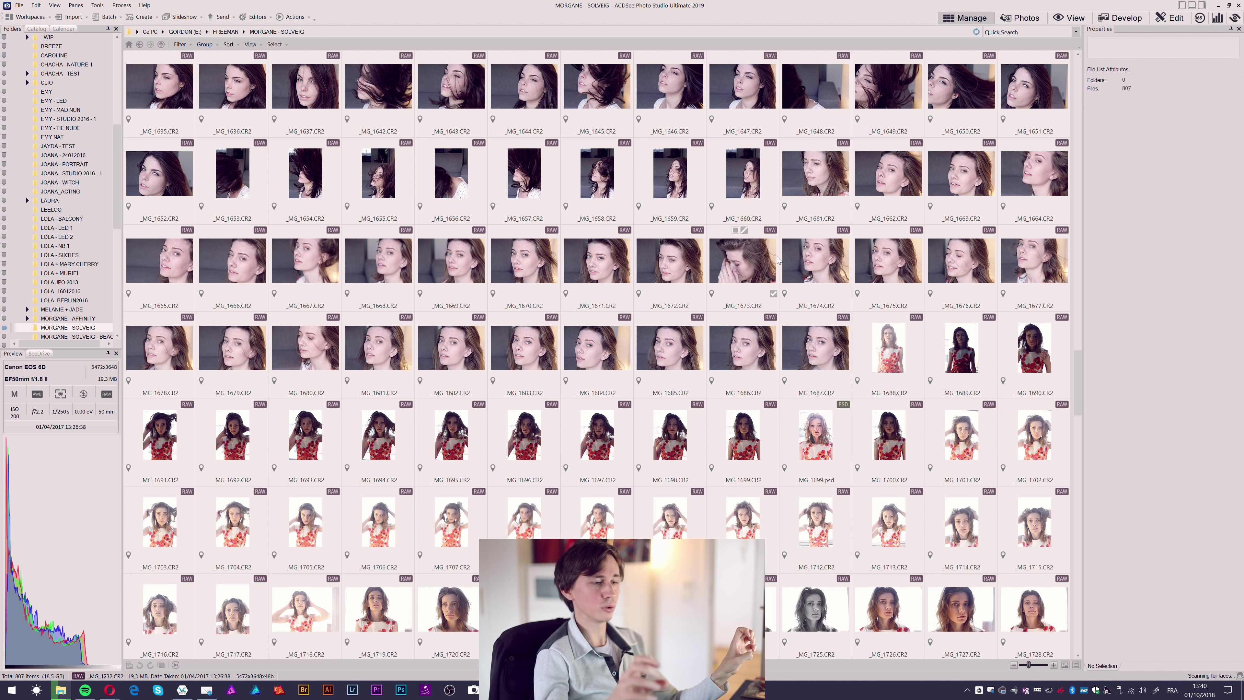
pyautogui.scroll(-2, 791, 324)
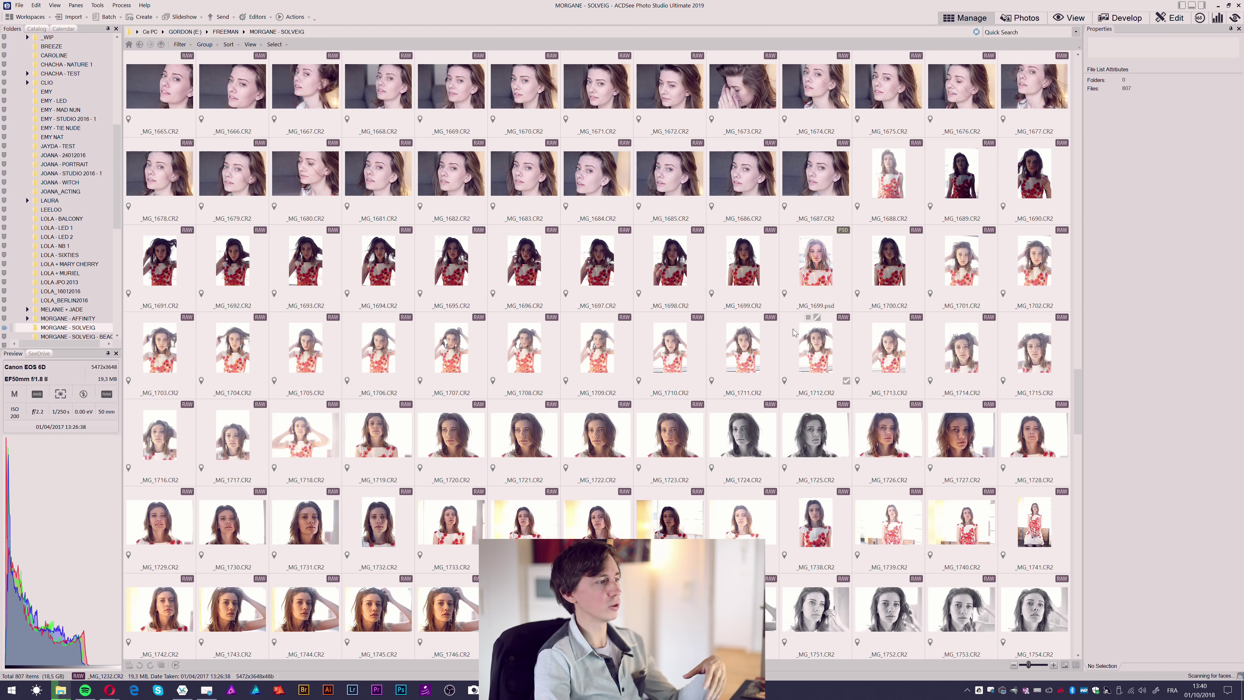
pyautogui.scroll(-2, 793, 329)
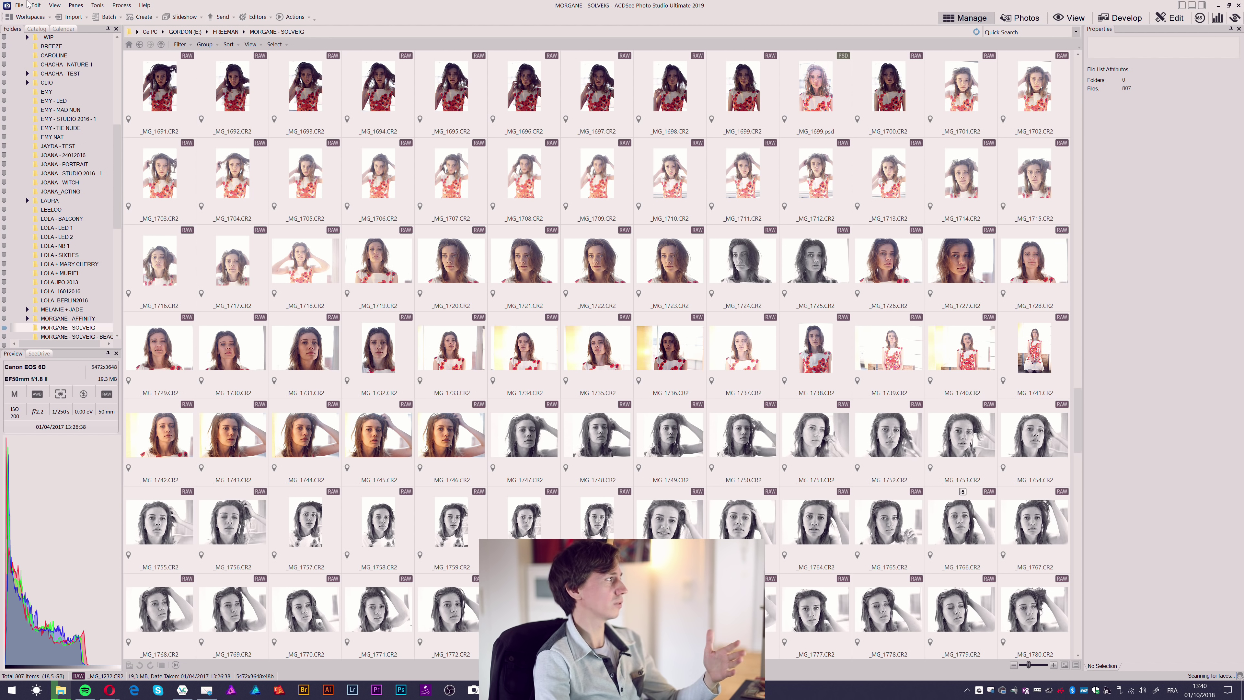
pyautogui.click(28, 30)
pyautogui.click(37, 29)
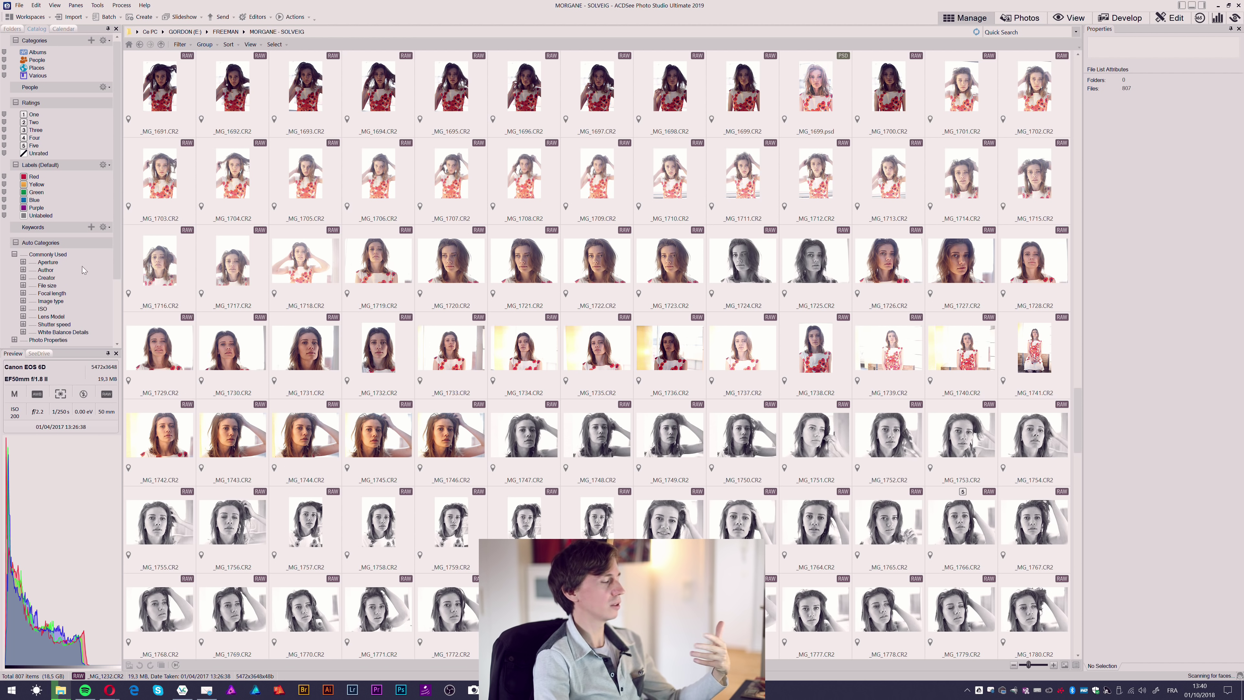
pyautogui.moveTo(596, 436)
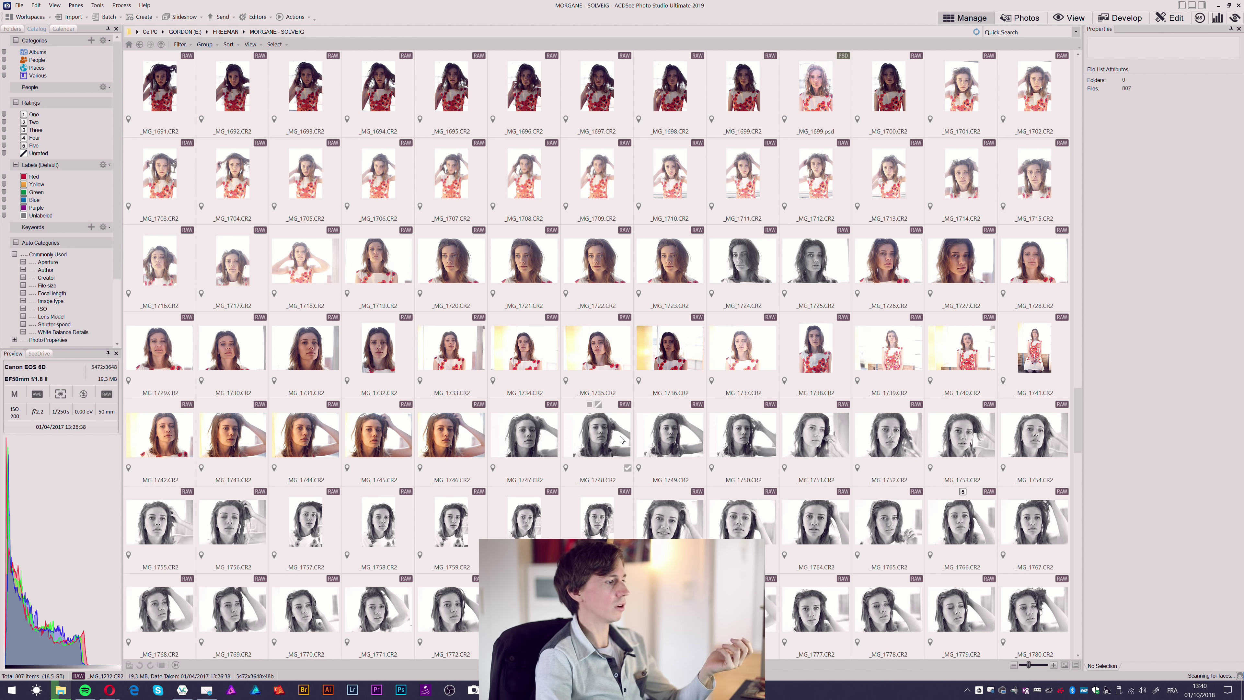
# Select _MG_1749.CR2 to list its IPTC metadata in the Properties pane
pyautogui.click(669, 436)
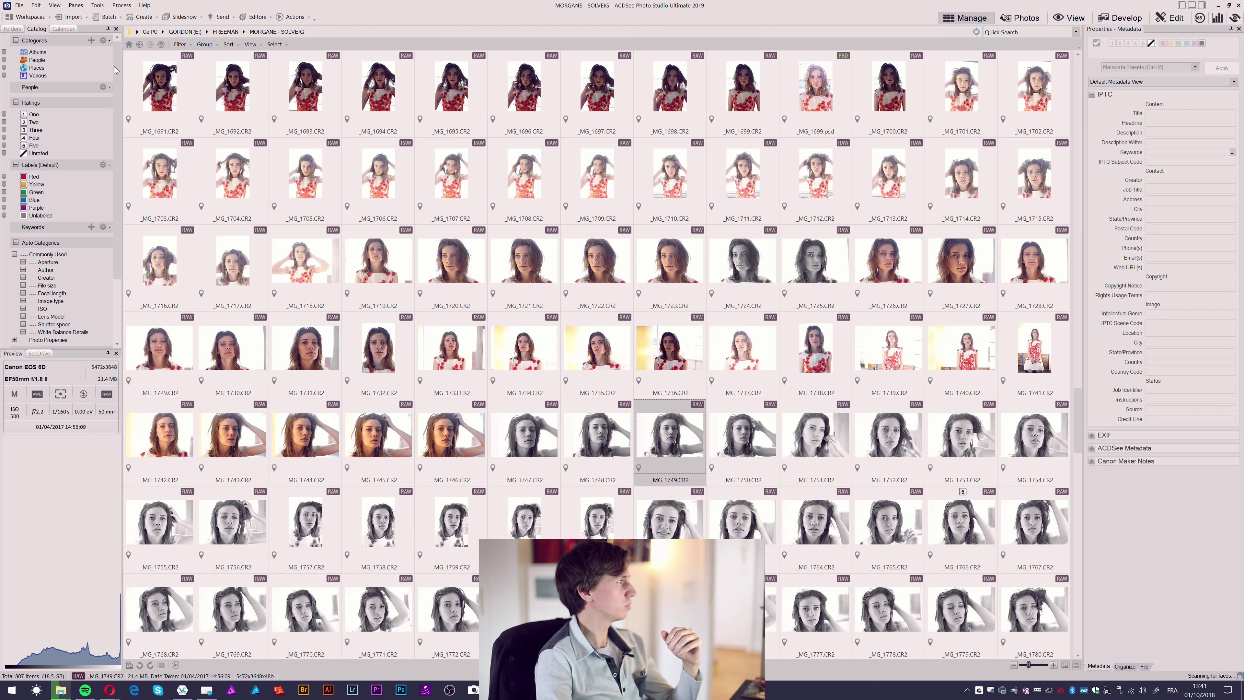
# Scroll further down the grid and select photo _MG_1887.CR2
pyautogui.scroll(-4, 348, 344)
pyautogui.scroll(-1, 347, 344)
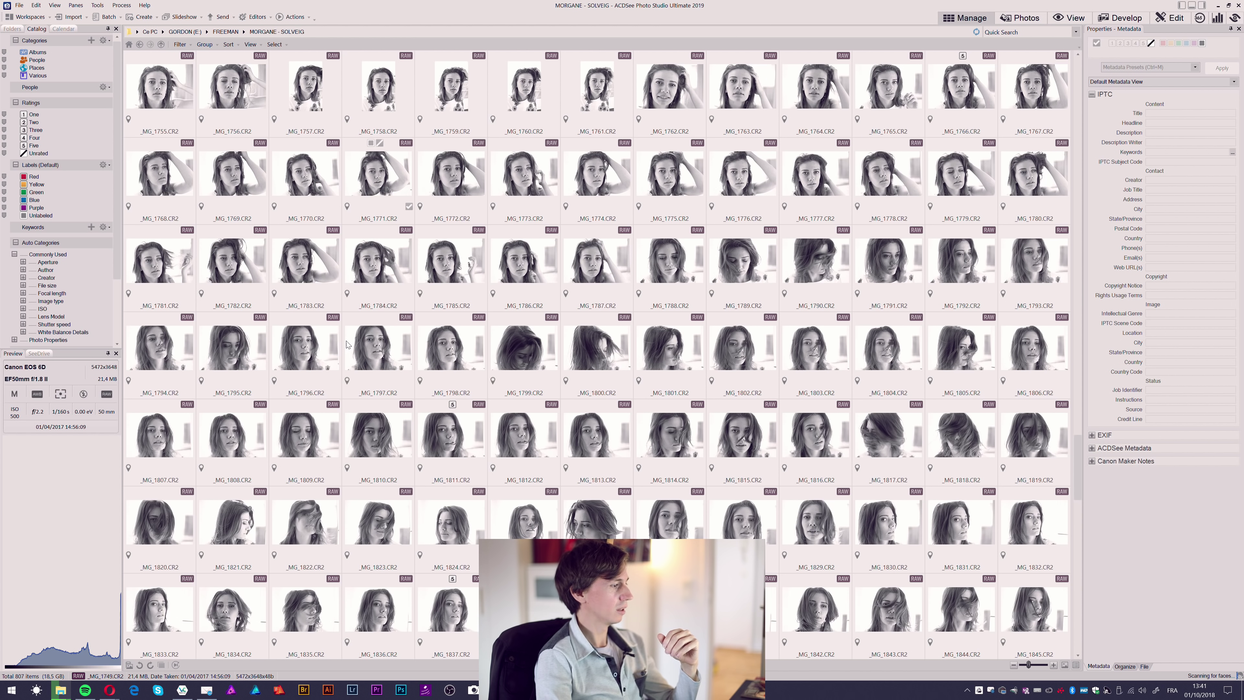
pyautogui.scroll(-2, 348, 344)
pyautogui.scroll(-2, 367, 367)
pyautogui.scroll(-2, 391, 392)
pyautogui.scroll(-2, 408, 410)
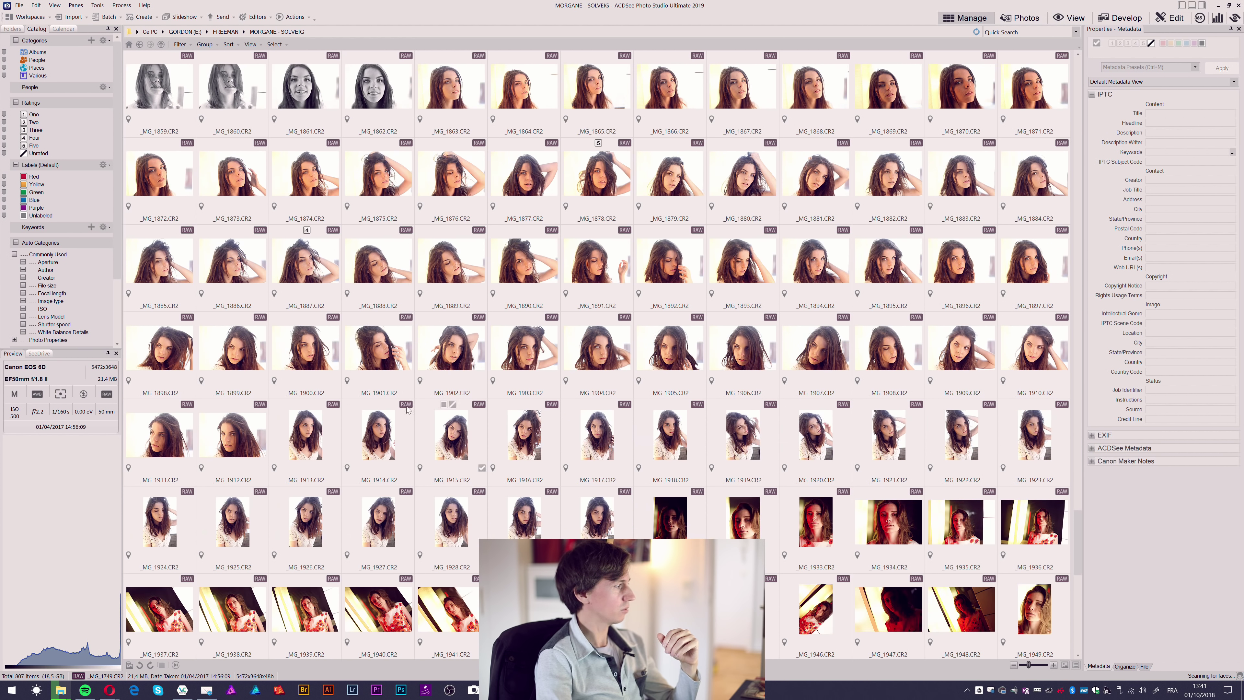
pyautogui.click(340, 255)
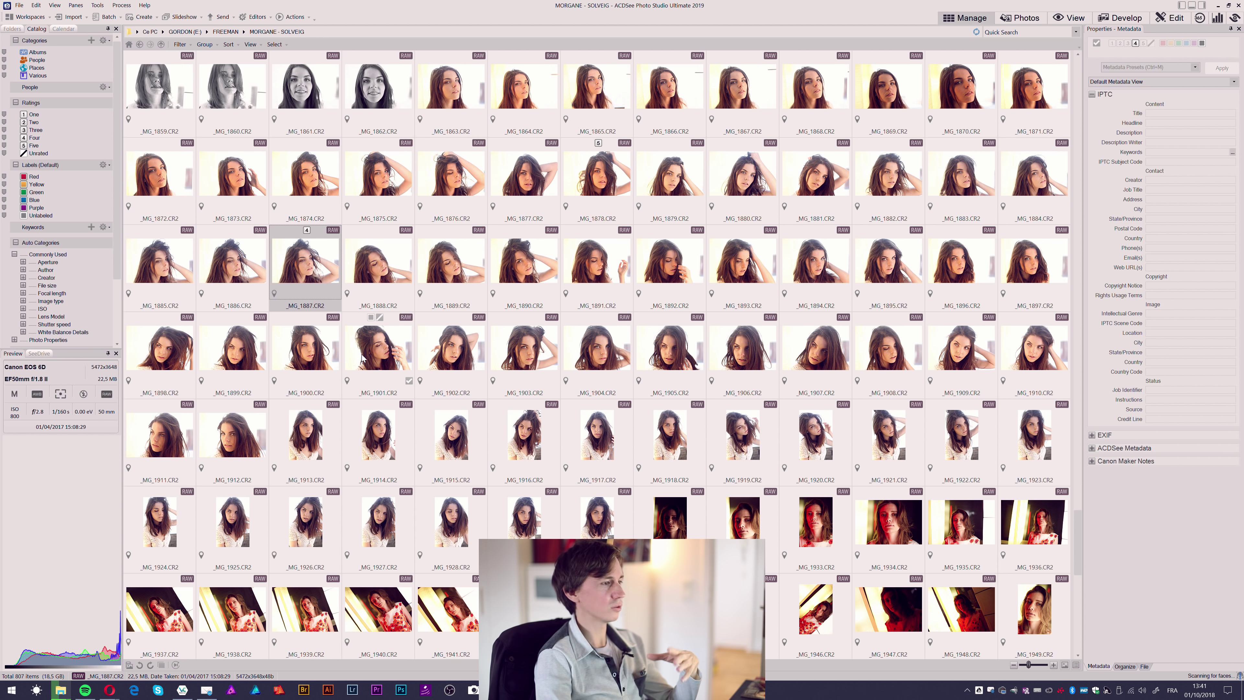
pyautogui.moveTo(306, 262)
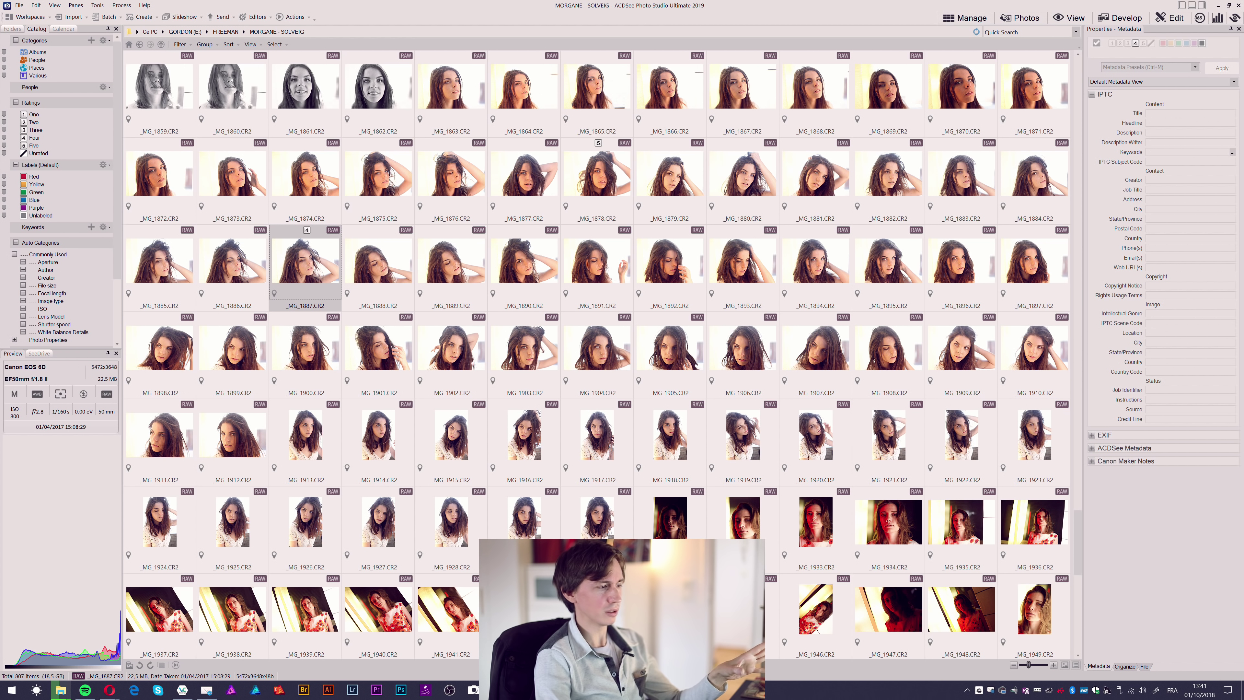
# Open _MG_1887.CR2 in Develop mode with Ctrl+Shift+X
pyautogui.hotkey('ctrl', 'shift', 'x')
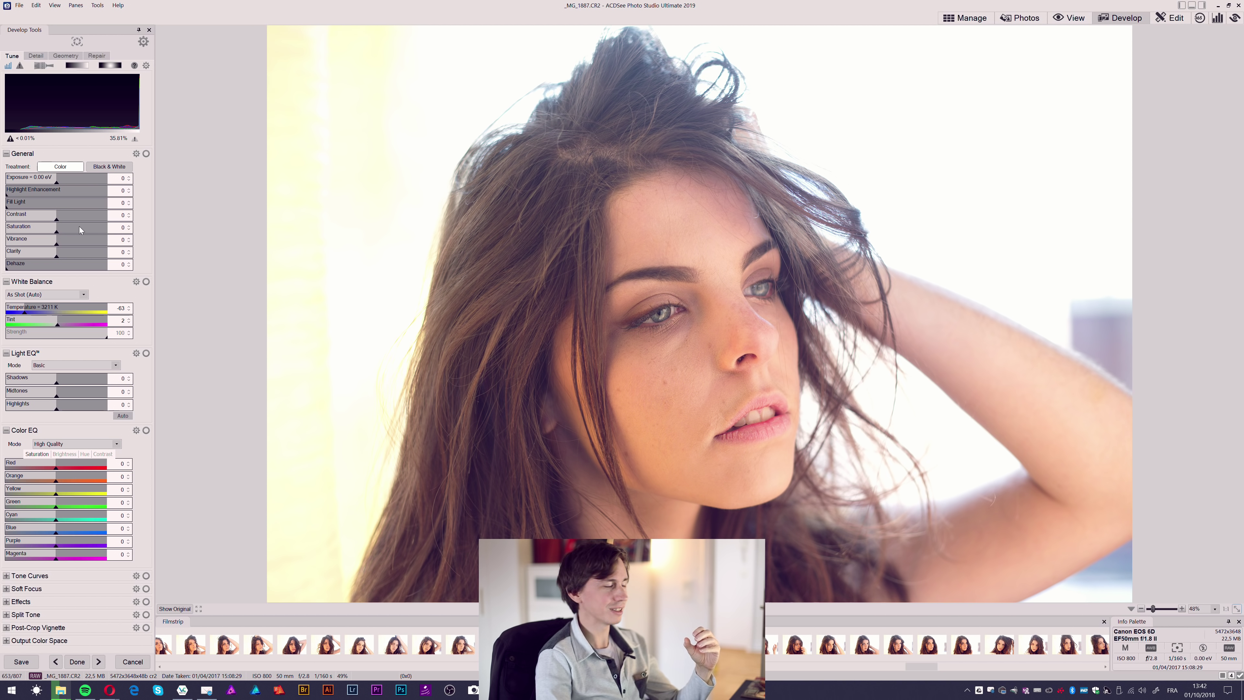
pyautogui.moveTo(58, 181); pyautogui.dragTo(54, 181)
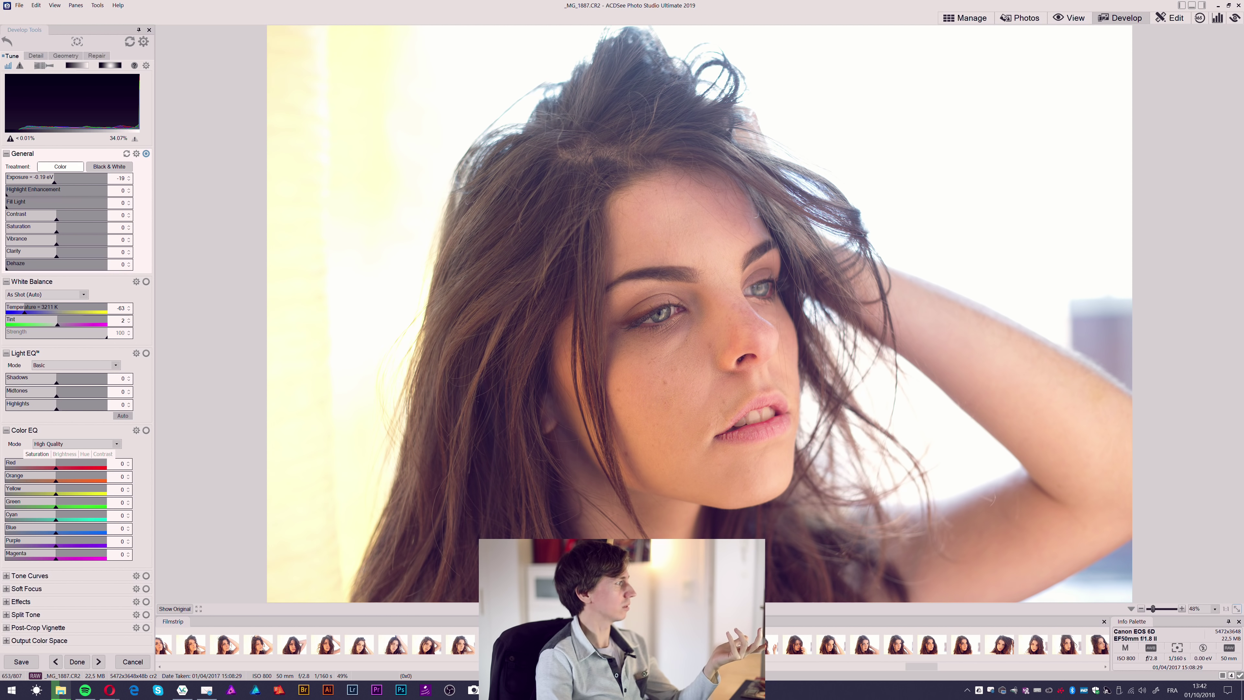
pyautogui.doubleClick(121, 177)
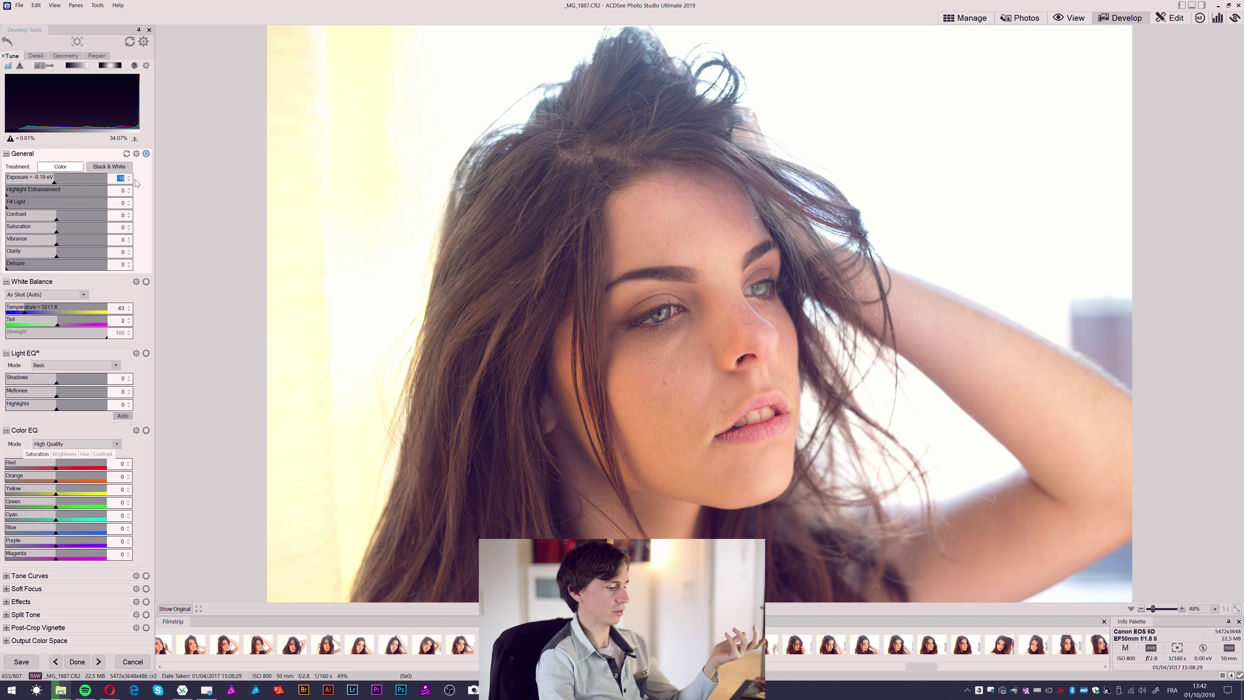
pyautogui.write('0')
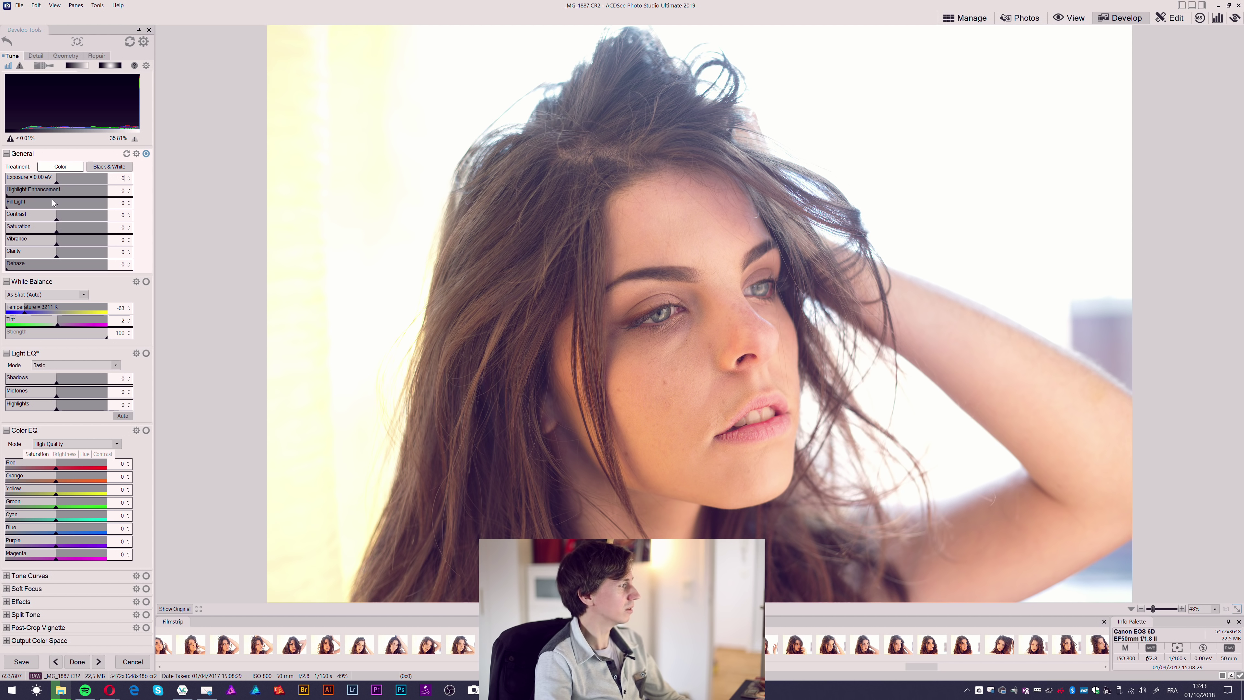
# Lower orange saturation to -2 and display the default Tone Curves graph
pyautogui.moveTo(107, 479); pyautogui.dragTo(106, 479)
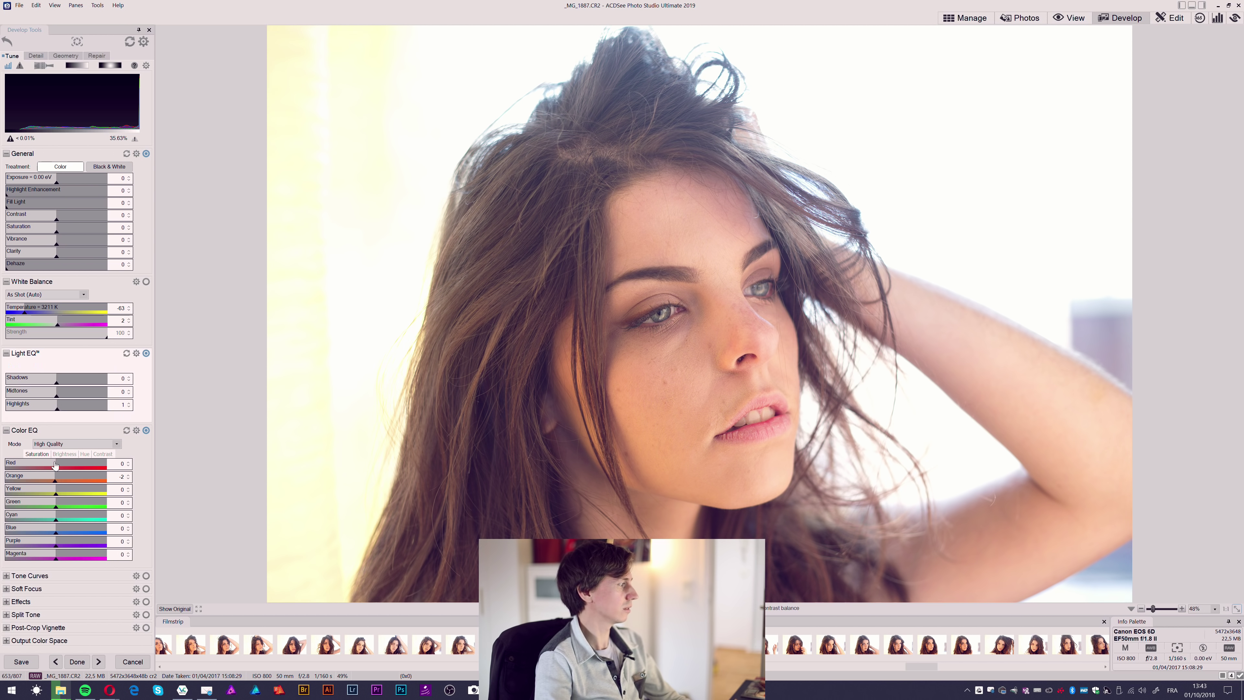
pyautogui.click(12, 577)
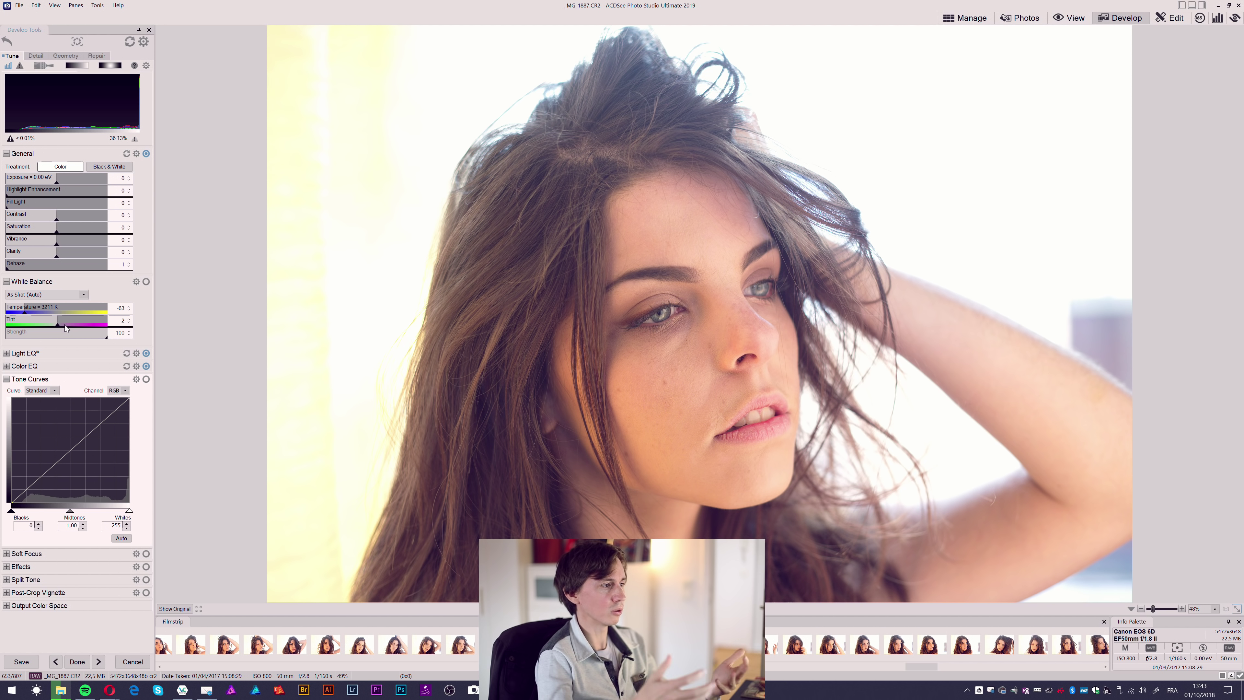
# Show the Color EQ per-colour sliders in place of Tone Curves
pyautogui.click(32, 366)
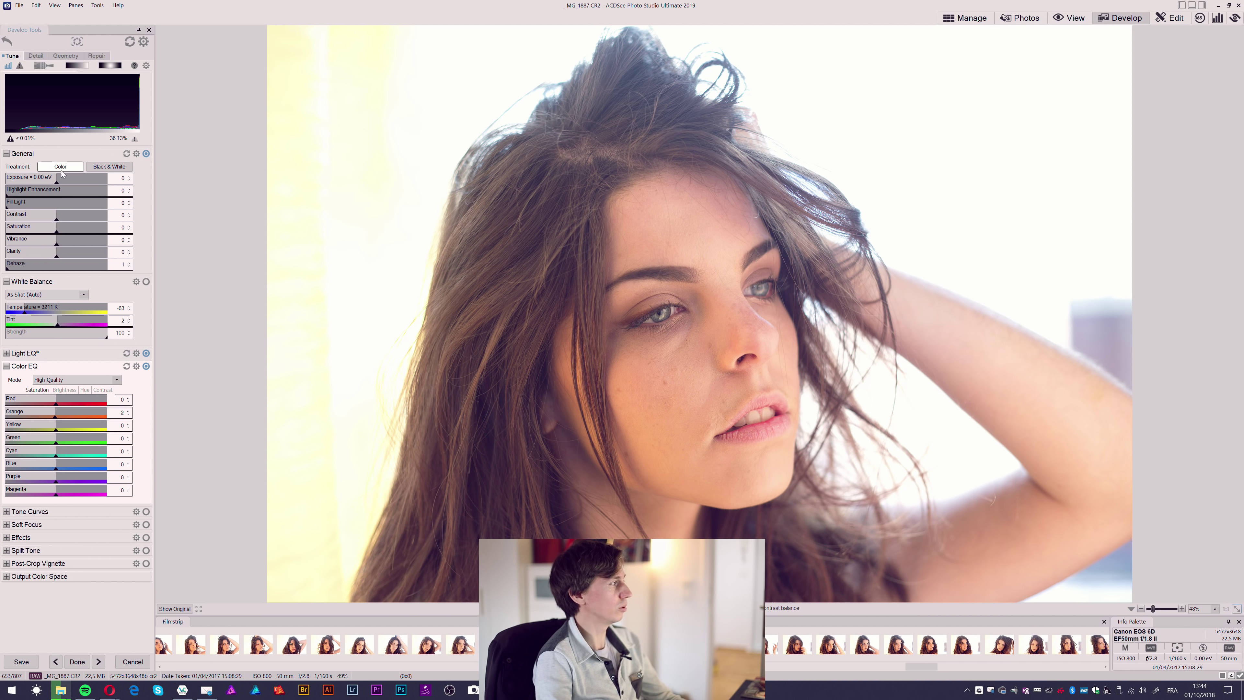
# Check Detail sharpening (Amount 25) with the loupe on the eye, then ready the Develop Brush
pyautogui.click(36, 56)
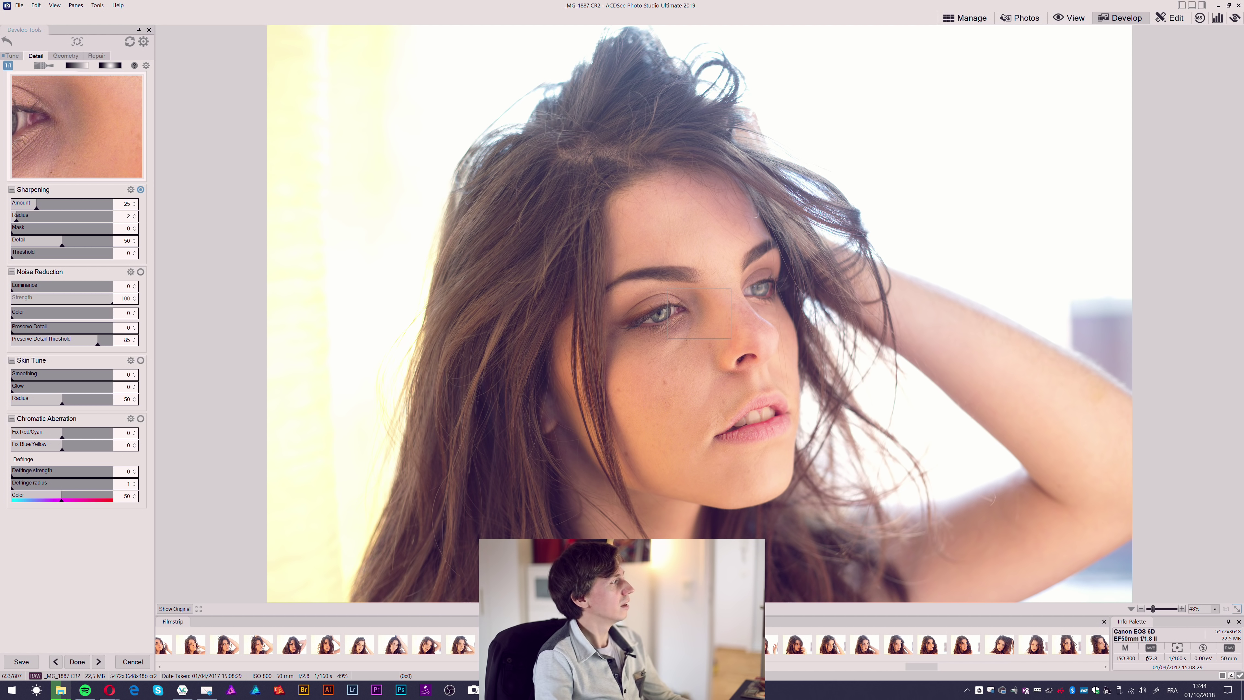
pyautogui.moveTo(699, 314); pyautogui.dragTo(670, 318)
pyautogui.click(12, 57)
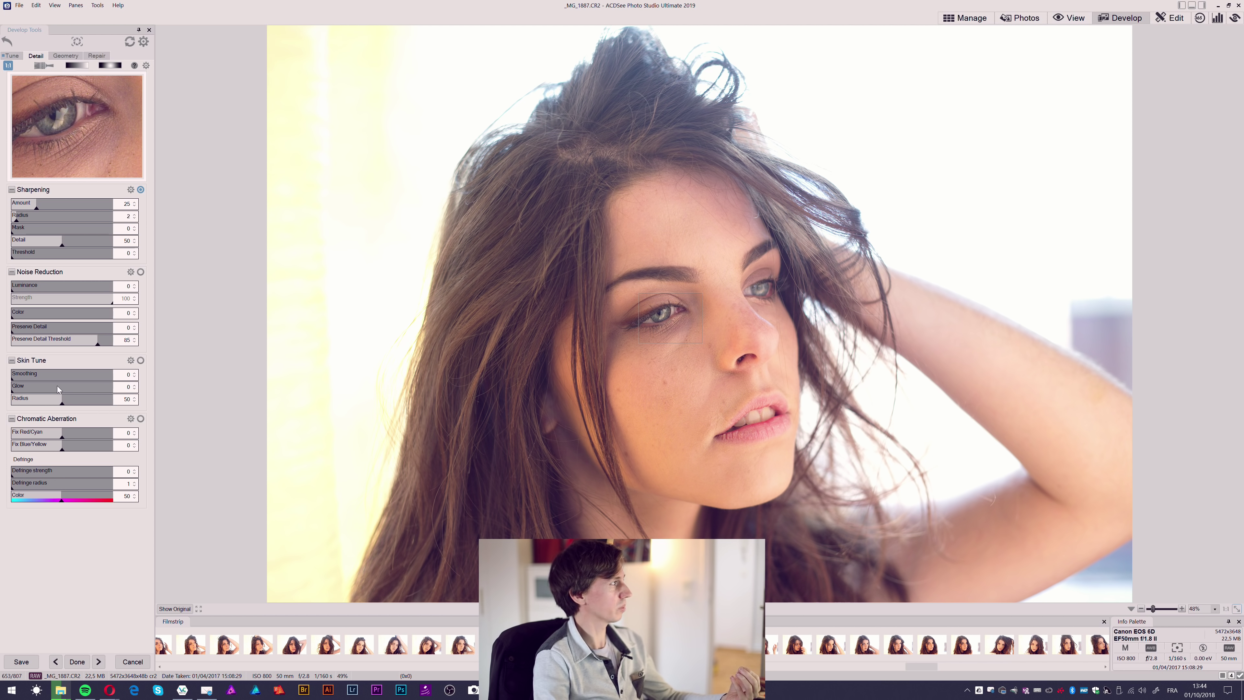
pyautogui.click(44, 65)
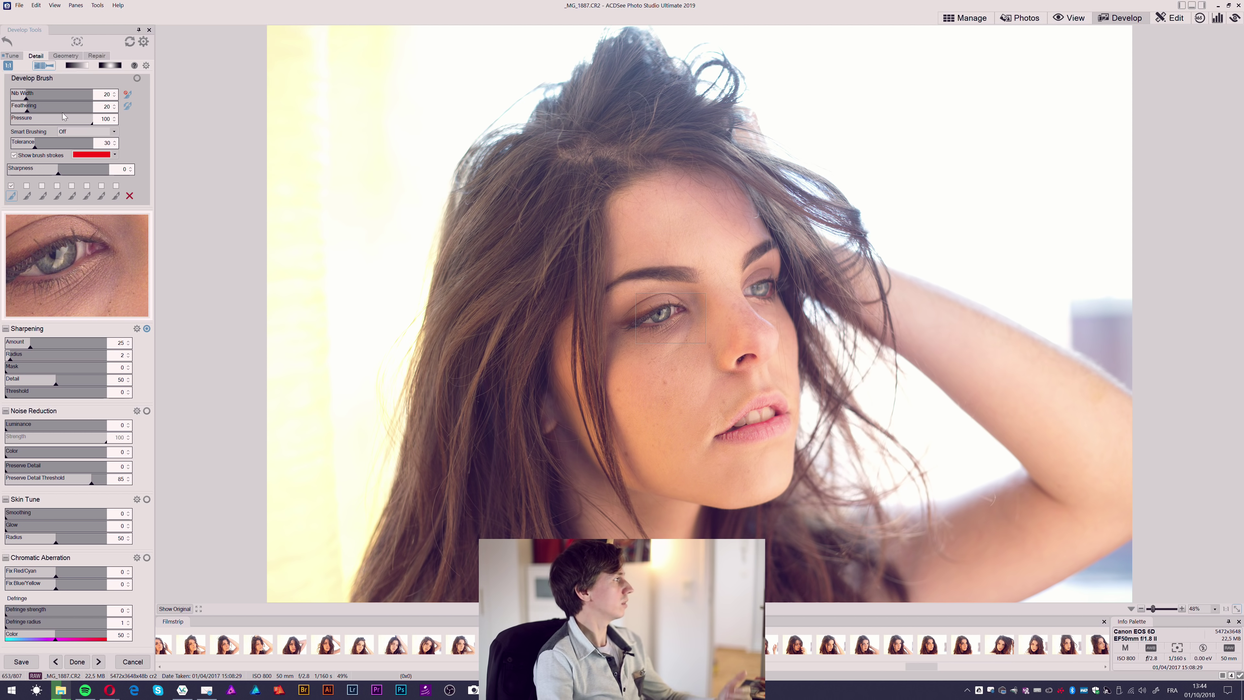
# Place a radial gradient around the model's face with a Feathering 30 mask
pyautogui.click(82, 69)
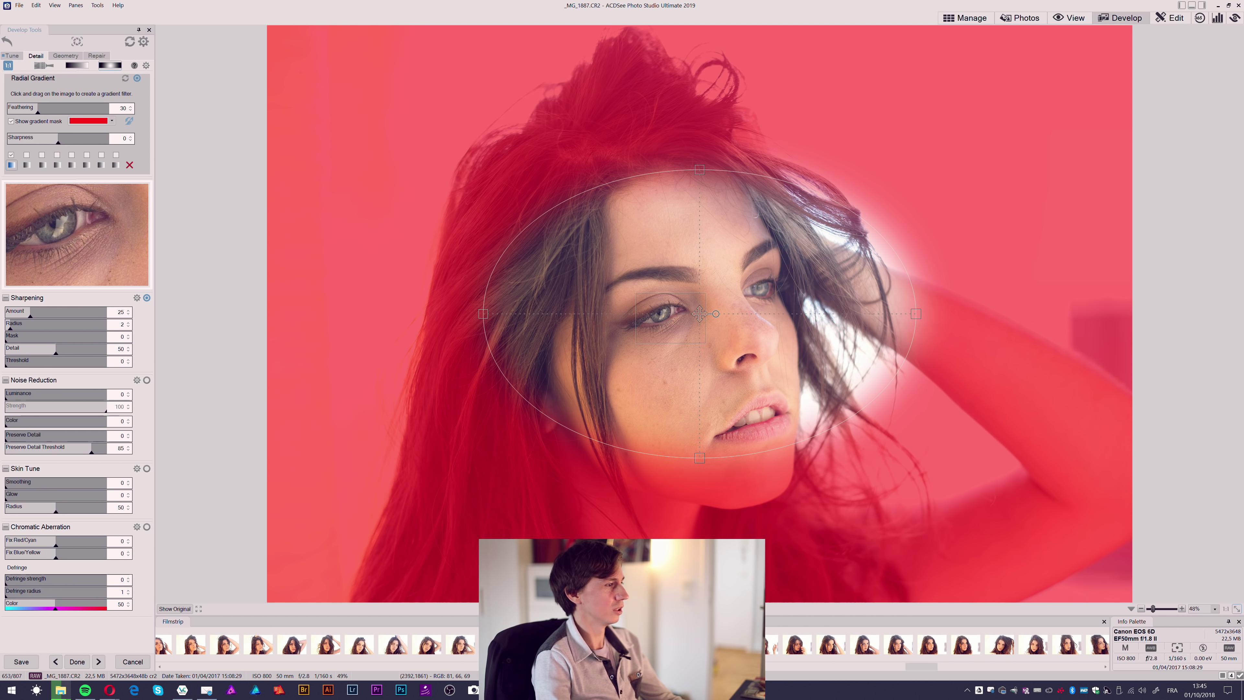
# Switch back to the Develop Brush settings (width 20, feathering 20, pressure 100)
pyautogui.click(44, 65)
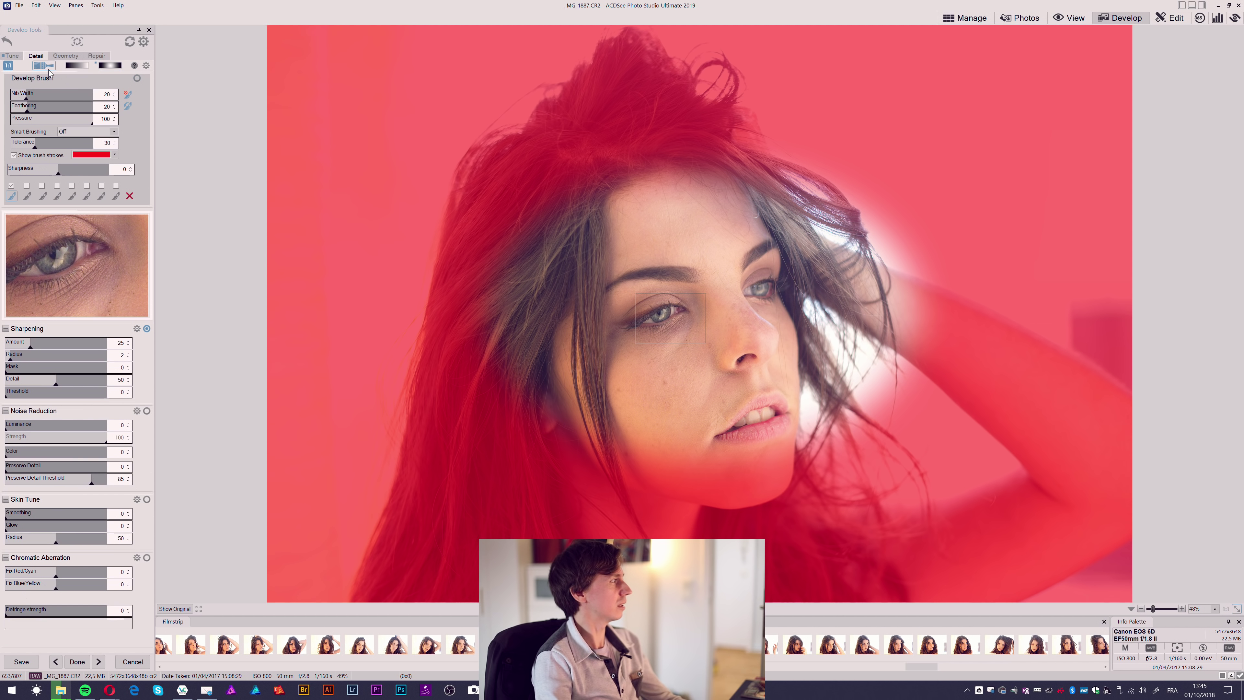